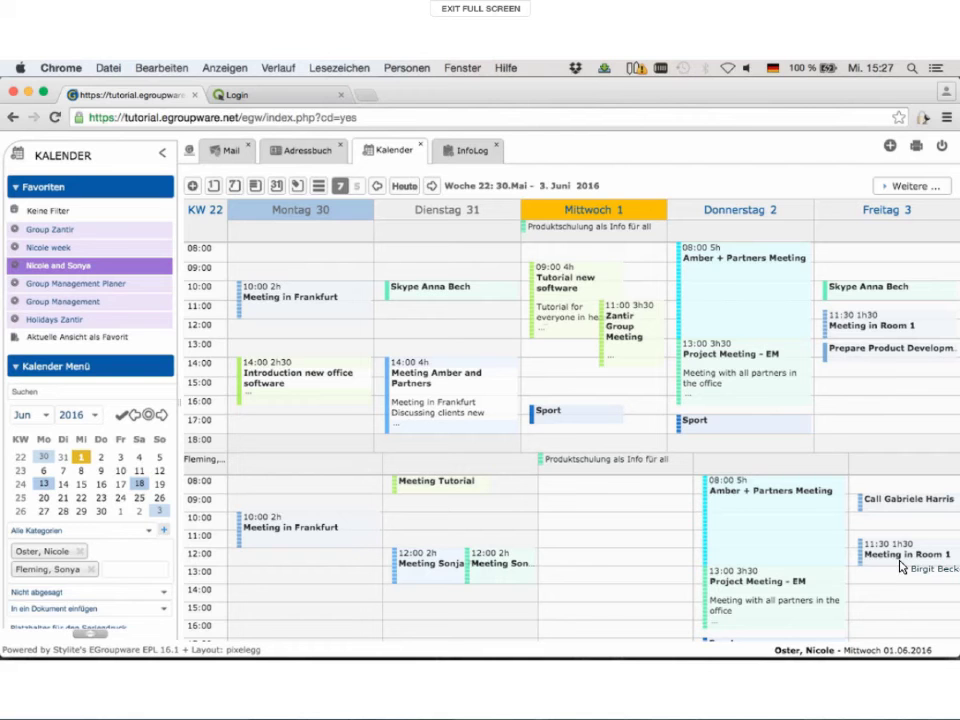
Step: Drag across Tuesday 31 May's all-day row to start a new all-day event
left_click_drag(900, 566, 627, 237)
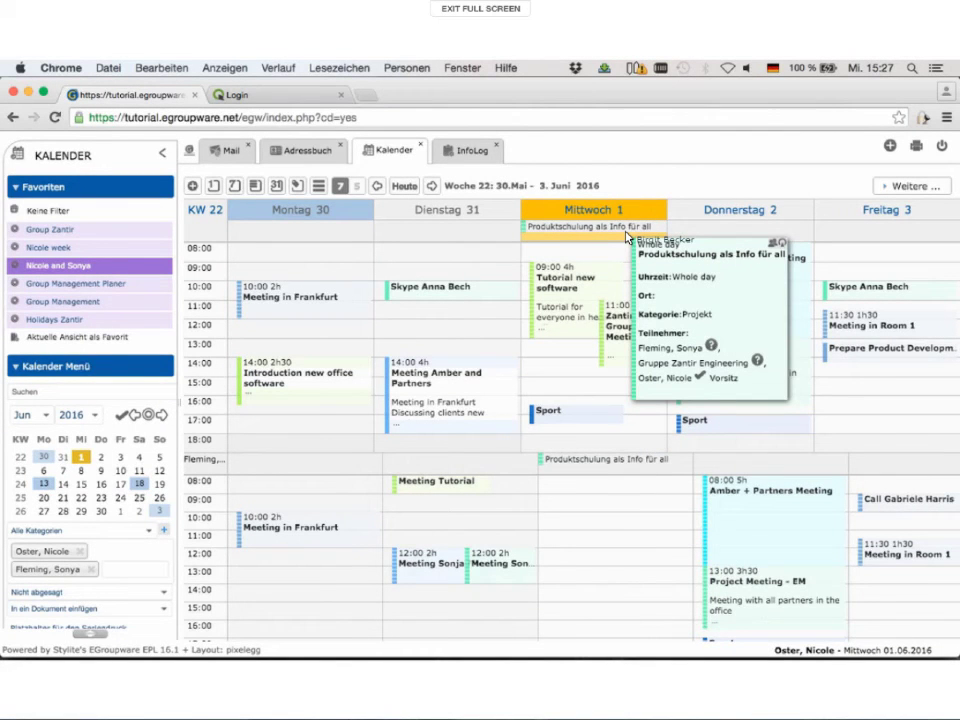
left_click_drag(627, 237, 627, 237)
left_click_drag(627, 237, 491, 233)
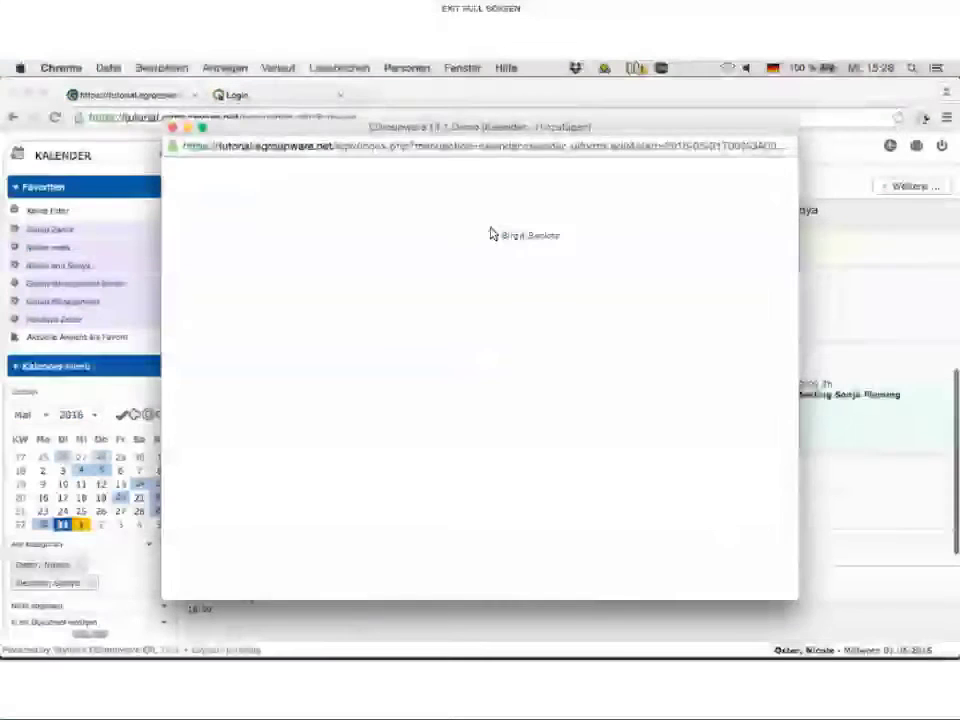
Step: Give the all-day event the categories Management, Holiday and Project
left_click_drag(491, 233, 467, 273)
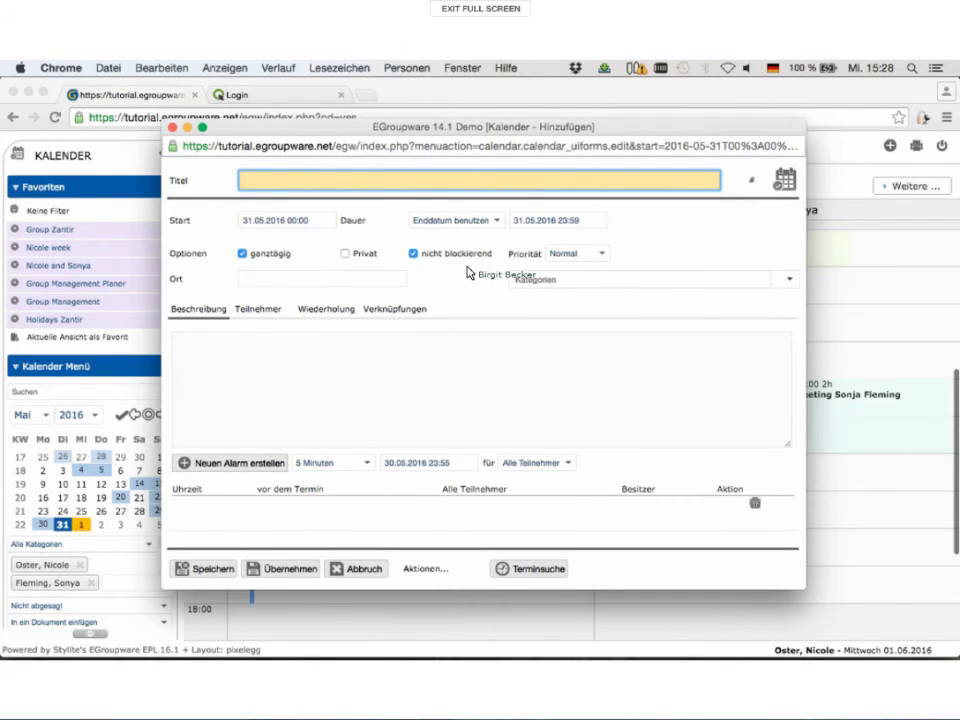
left_click_drag(466, 272, 556, 329)
left_click(555, 328)
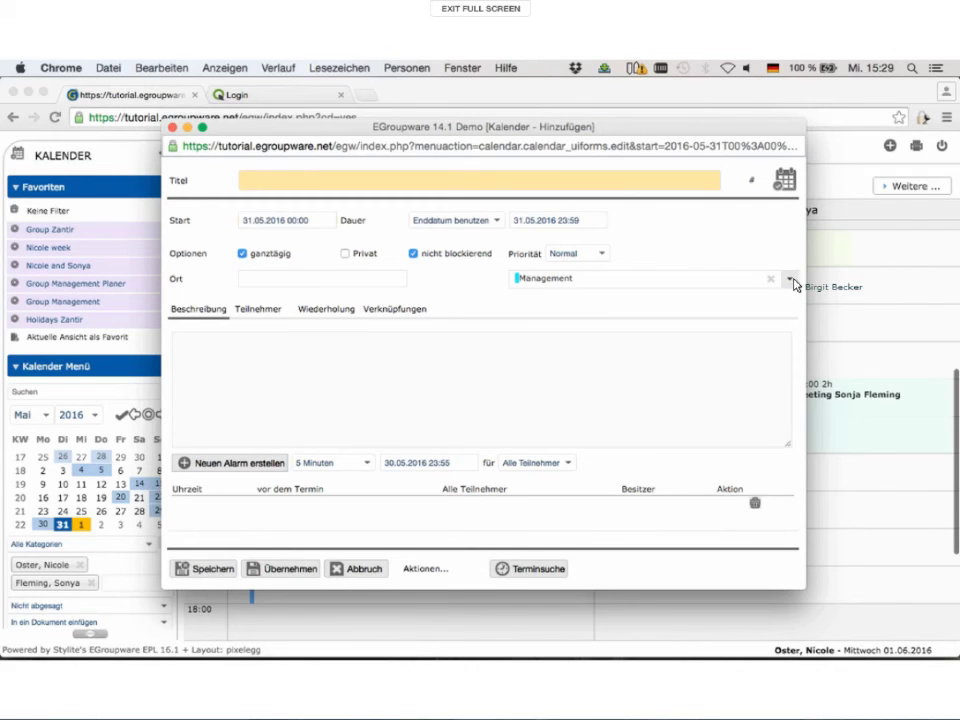
left_click(790, 280)
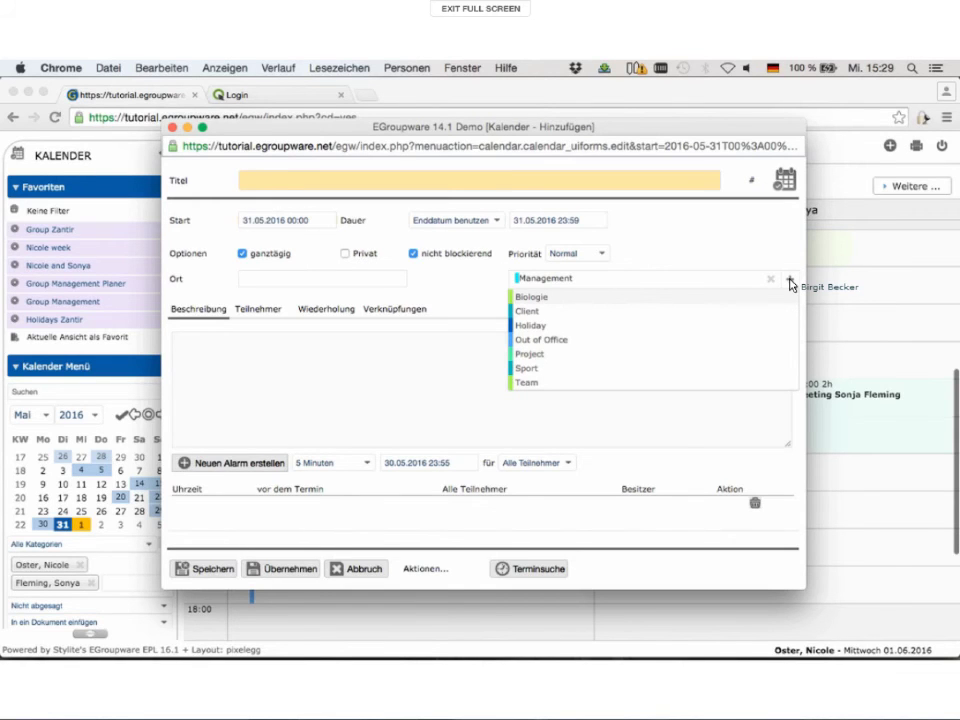
left_click(790, 281)
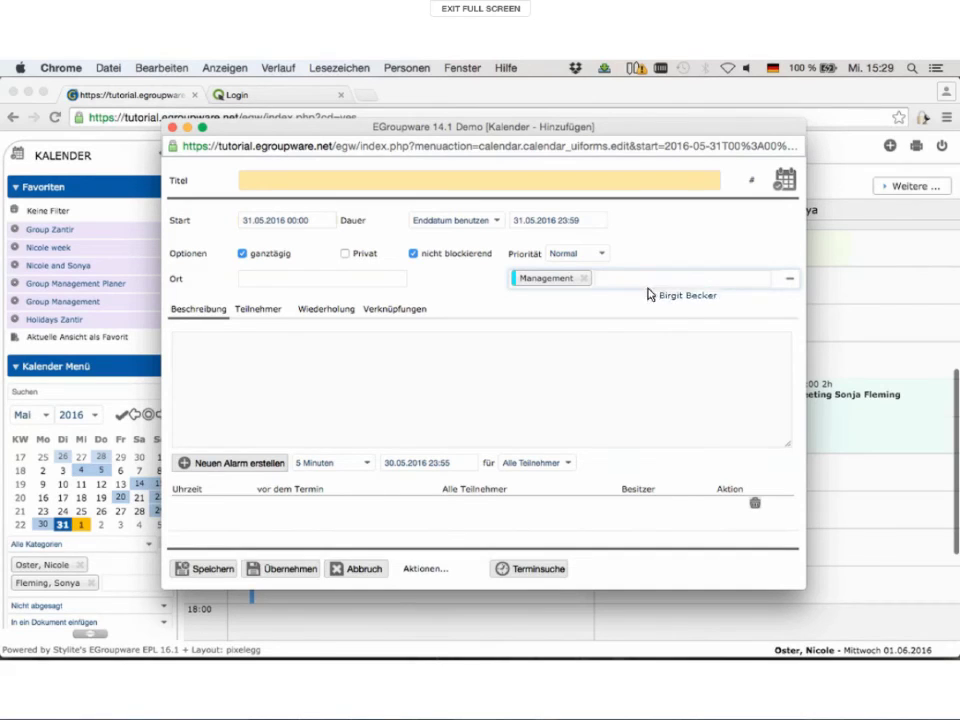
left_click(587, 327)
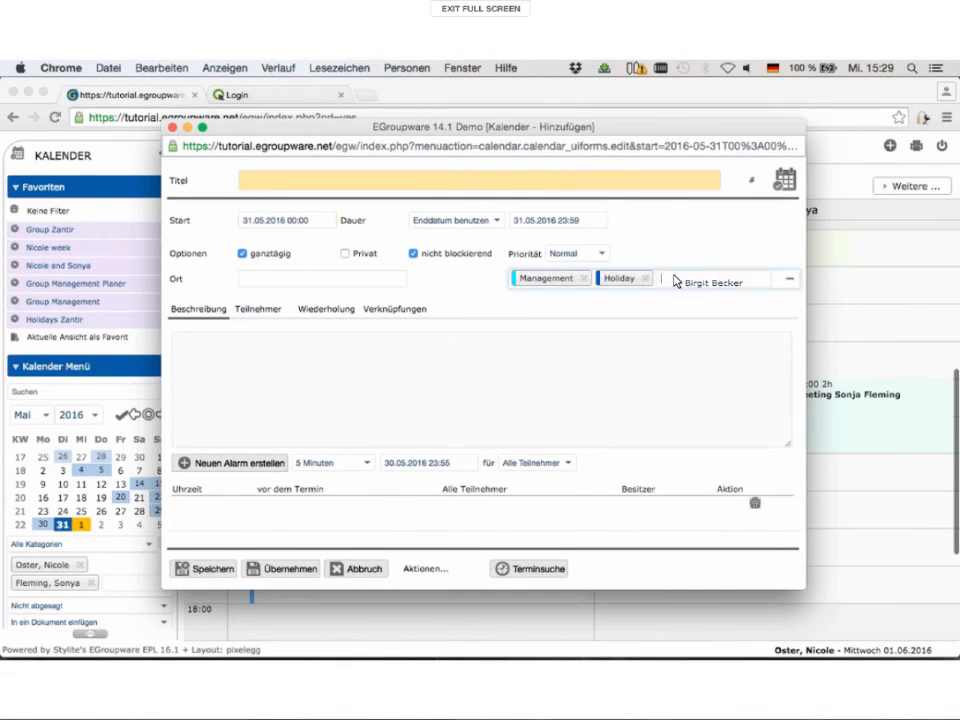
left_click(583, 340)
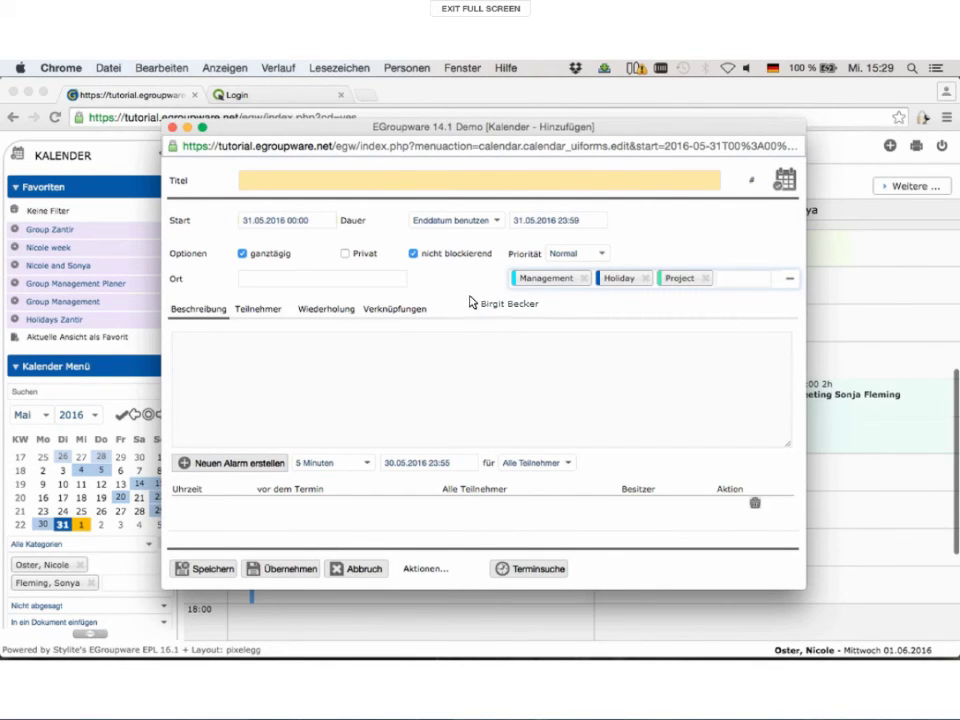
left_click(466, 300)
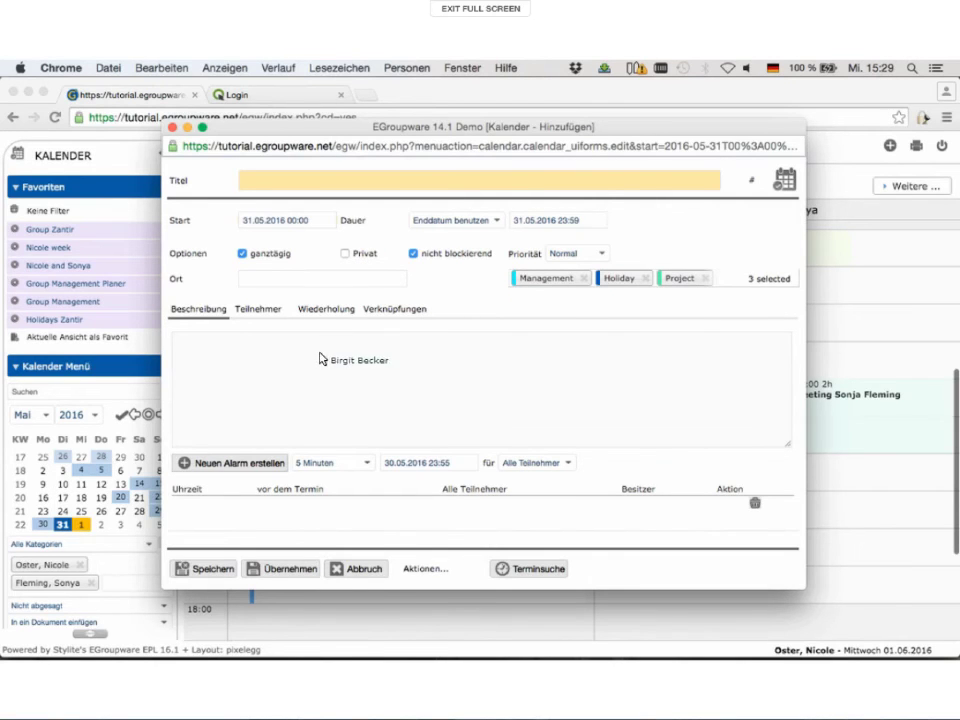
left_click_drag(316, 360, 266, 315)
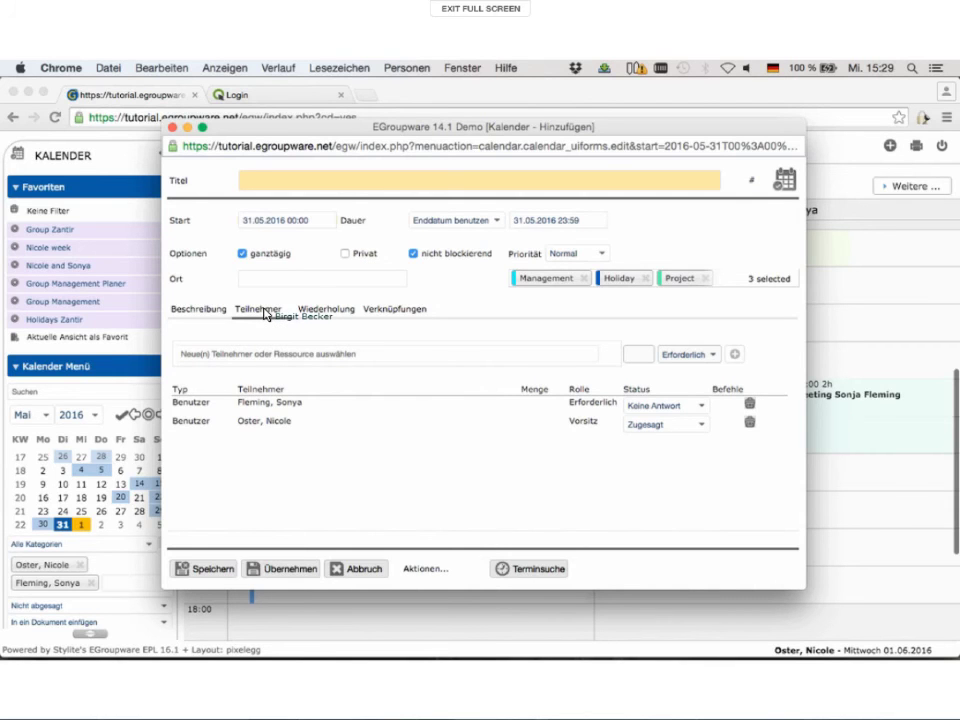
Step: Title the event 'Test Termin', add a user account as participant, and search 'stylite'
left_click_drag(266, 315, 282, 183)
type("T")
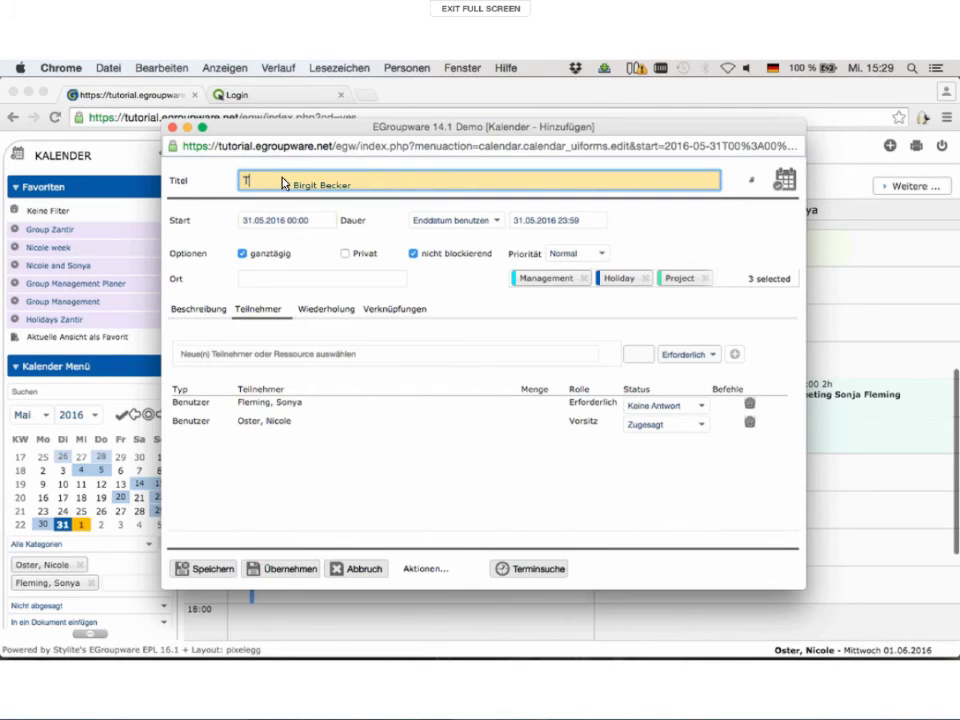
type("est Termin")
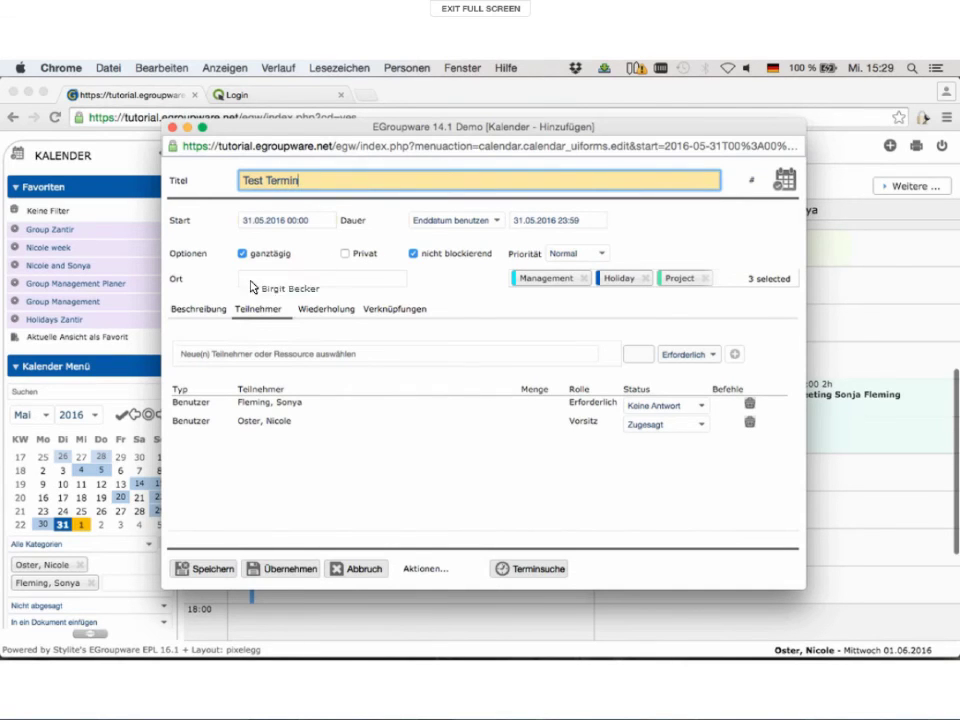
left_click(232, 355)
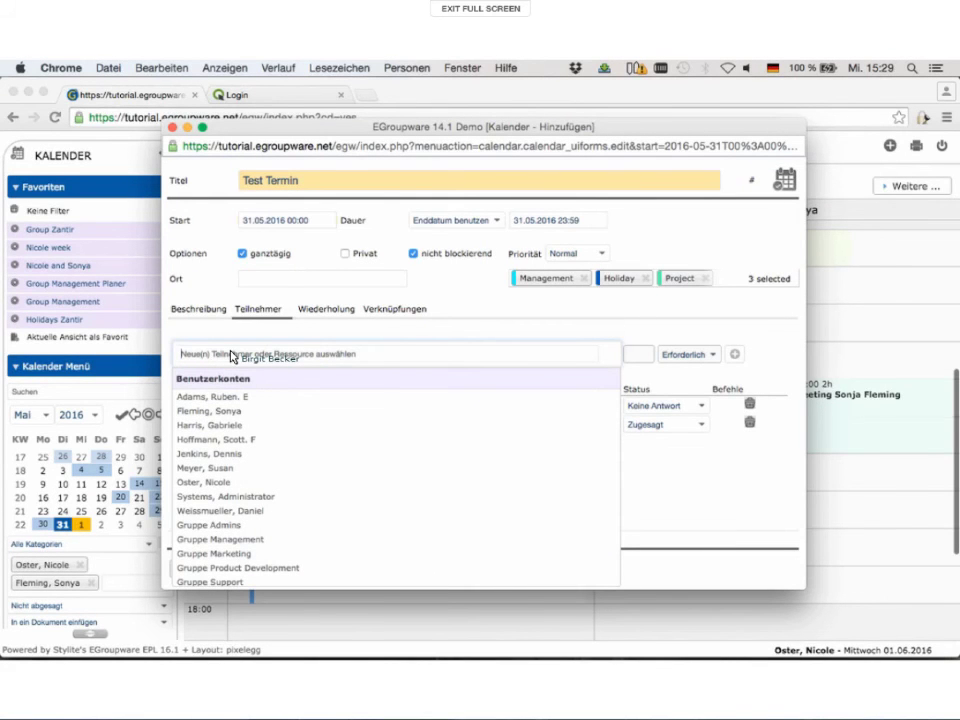
left_click_drag(231, 356, 225, 517)
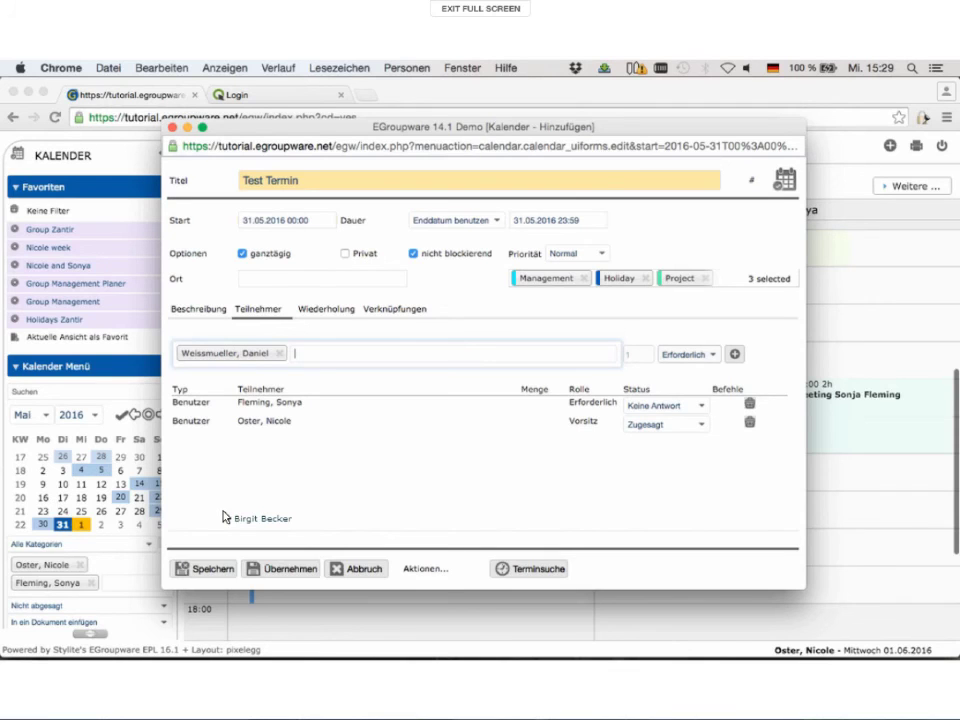
type("stylite")
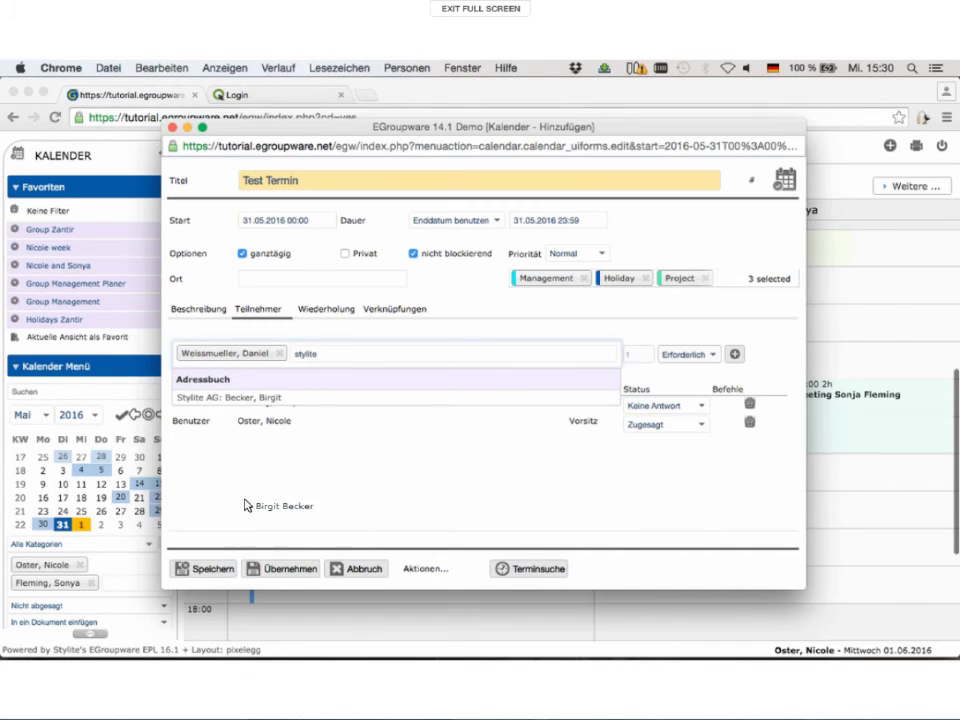
Step: Add the Stylite address-book contact and an e-mail invitee as participants
left_click(242, 399)
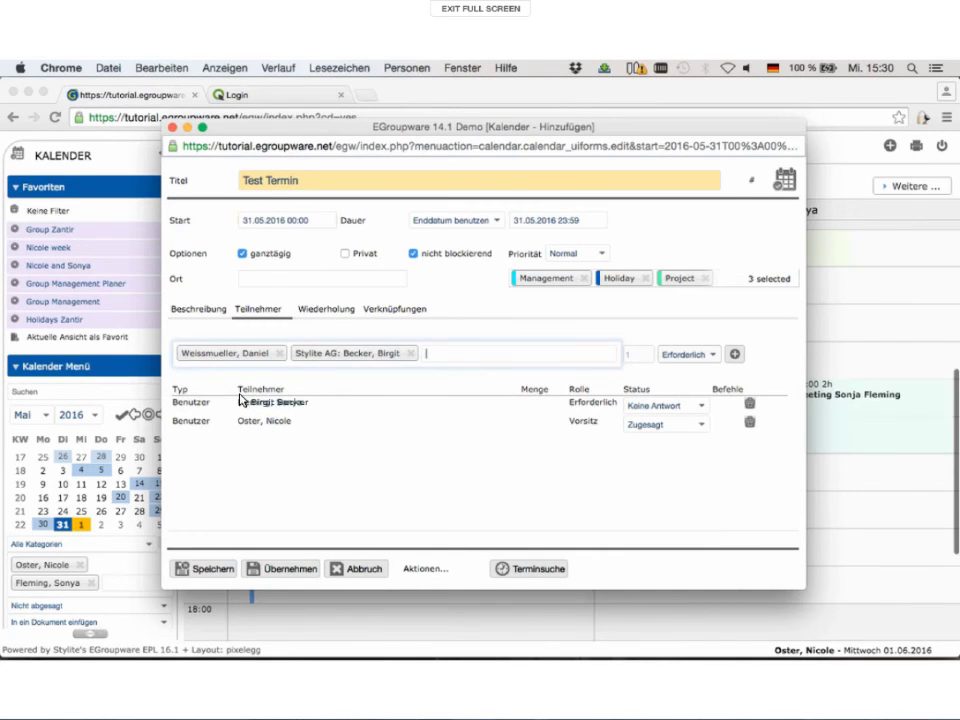
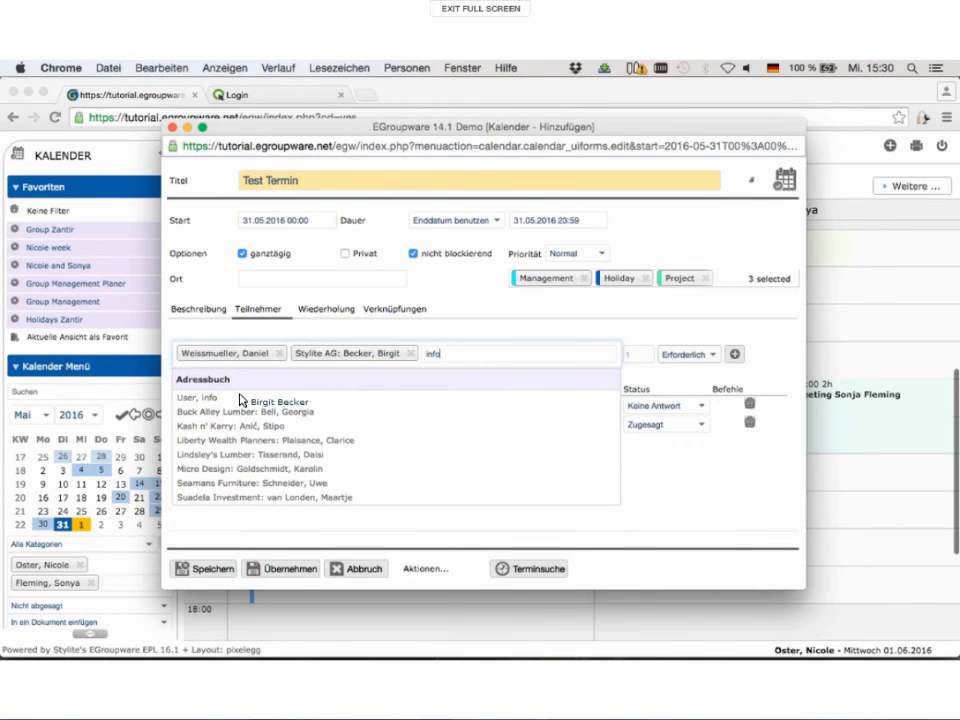
key("Return")
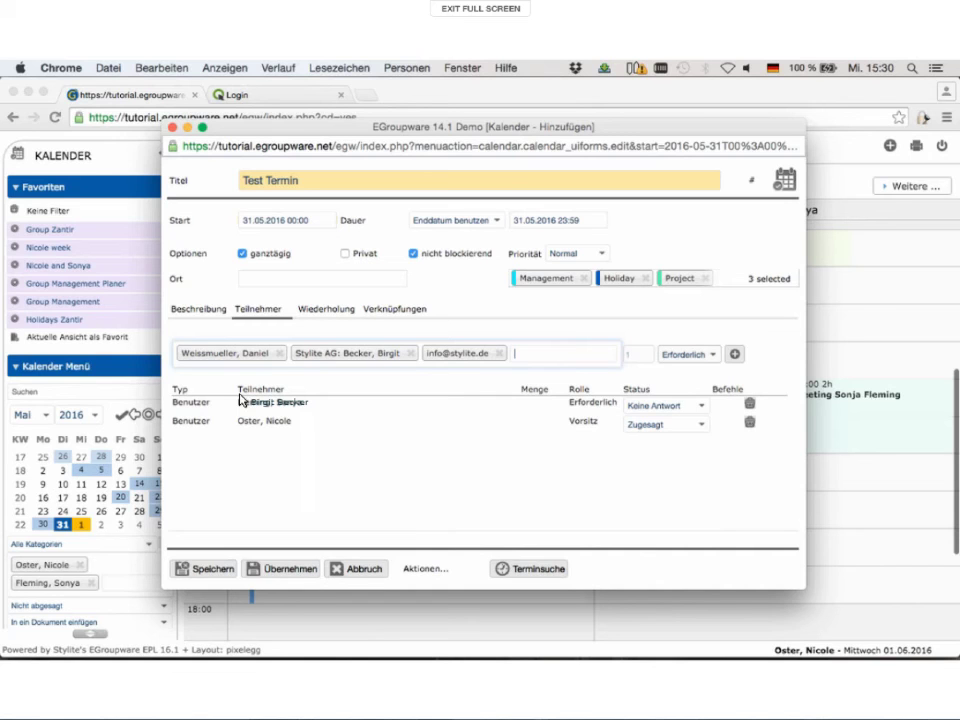
Step: Book Meeting room 1 and add all pending participants to Test Termin
type("metting")
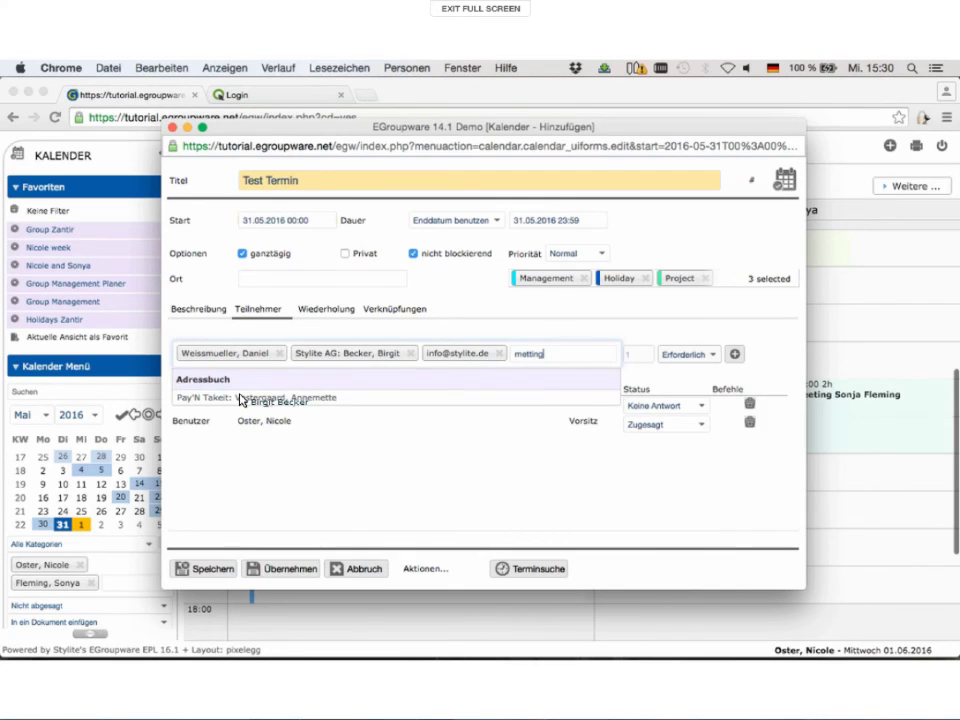
key("BackSpace")
key("BackSpace")
key("BackSpace")
key("BackSpace")
key("BackSpace")
type("et")
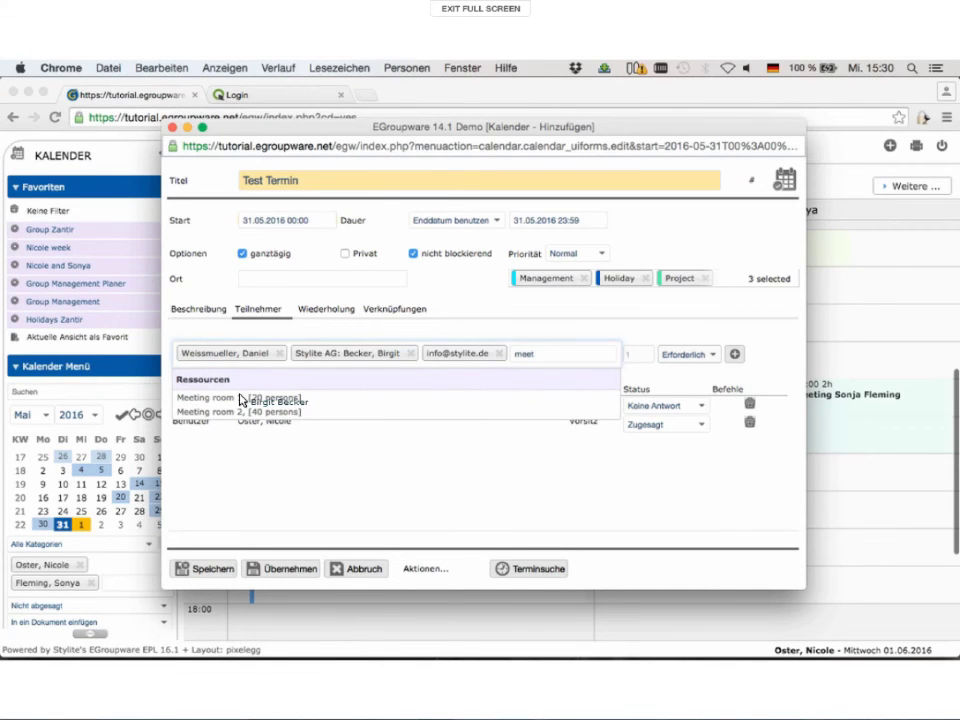
left_click(205, 400)
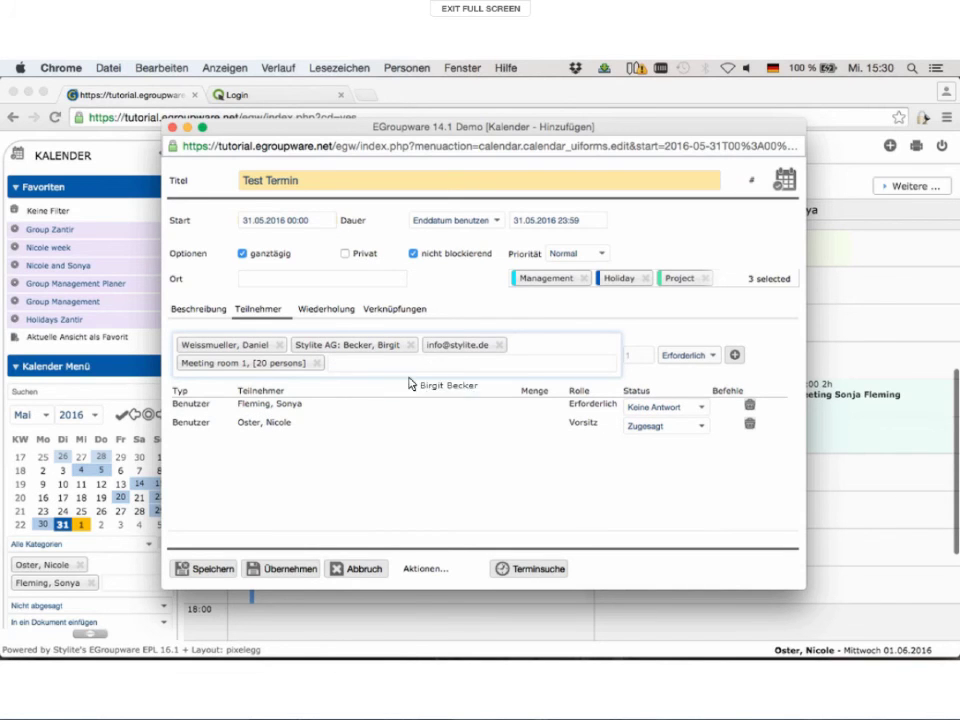
left_click(735, 358)
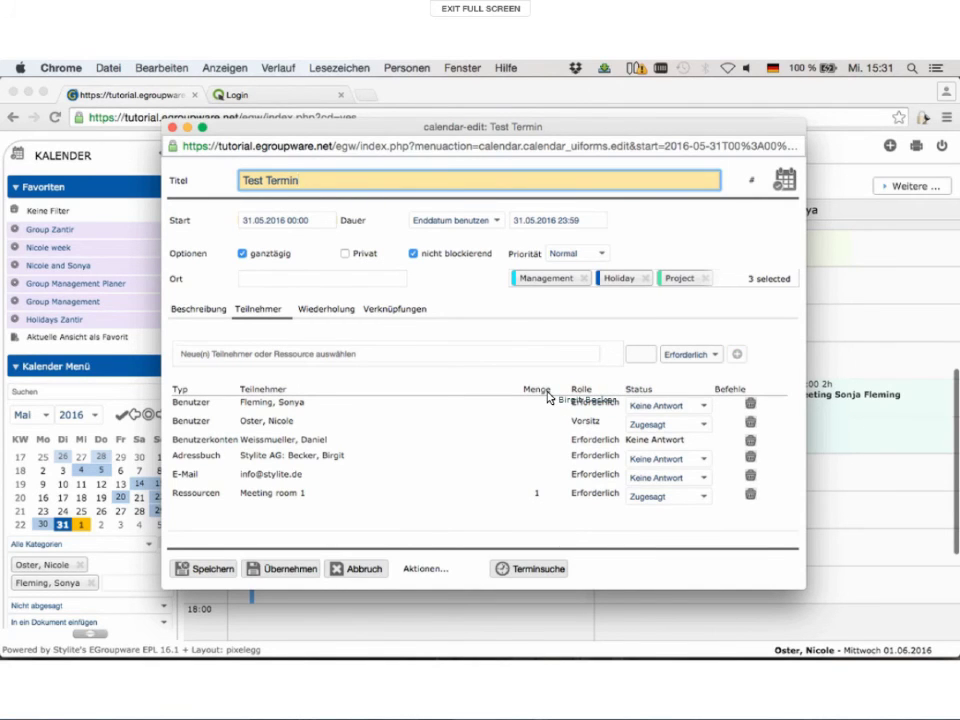
Step: Save Test Termin as an all-day entry on 31.05.2016
left_click_drag(548, 398, 222, 575)
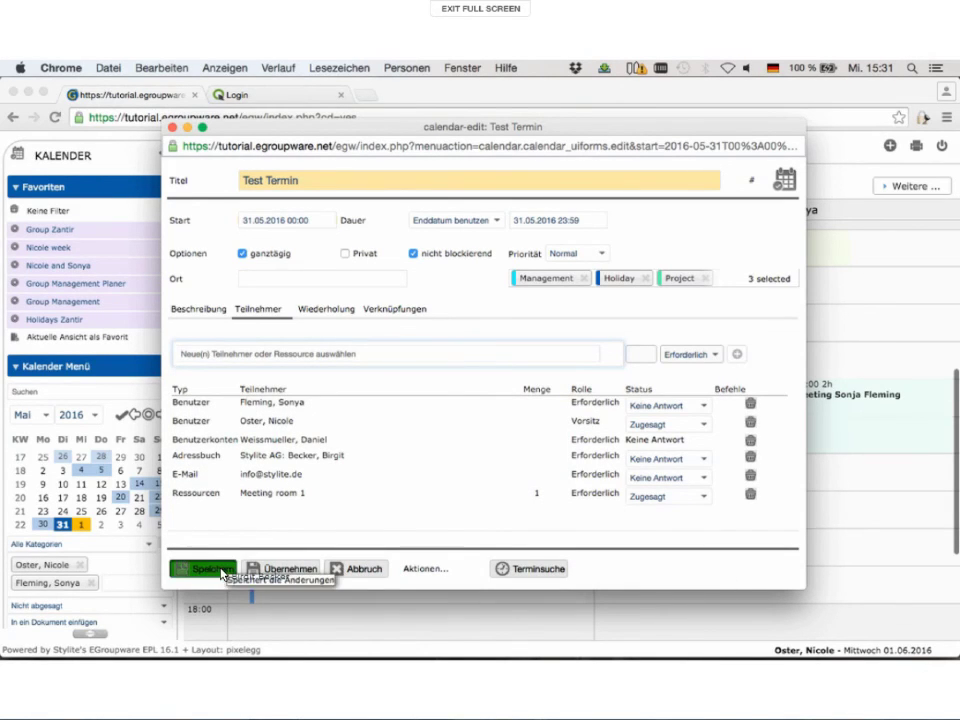
left_click(222, 575)
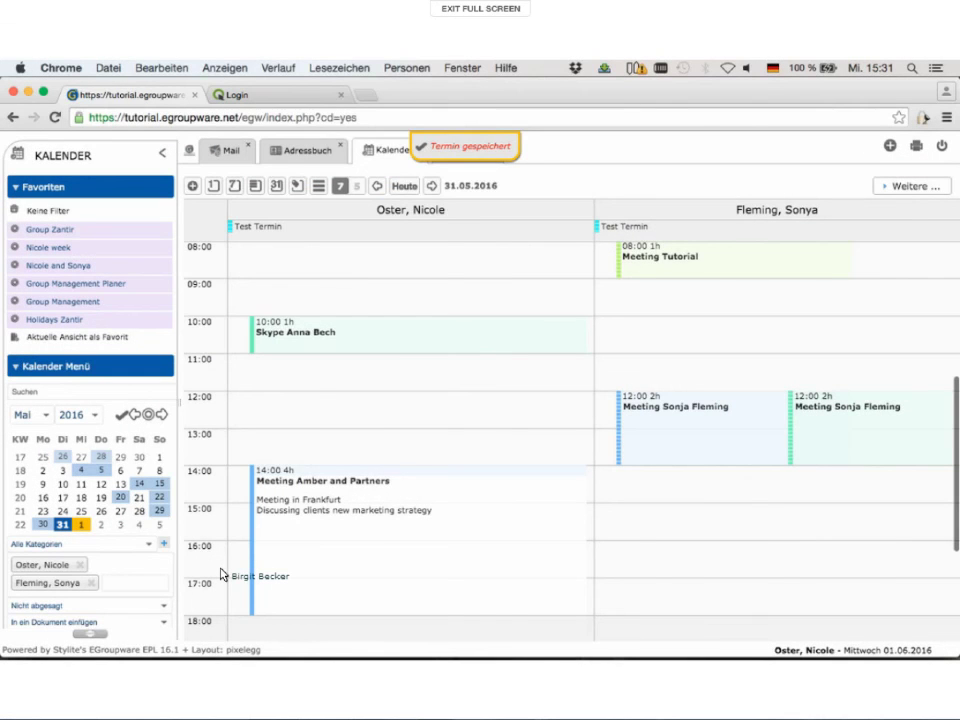
Step: Add Meeting room 1 to the displayed calendars via a 'meet' search
left_click_drag(221, 575, 62, 256)
type("meet")
key("Return")
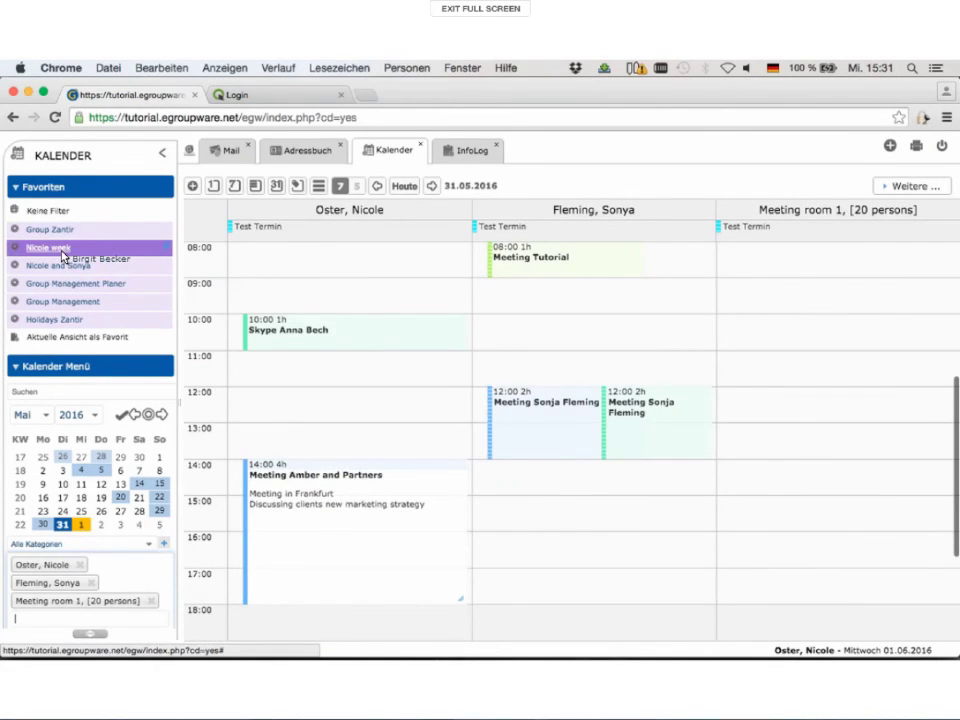
Step: Apply the week view favourite and open Friday's Prepare Product Development Meeting task
left_click(62, 256)
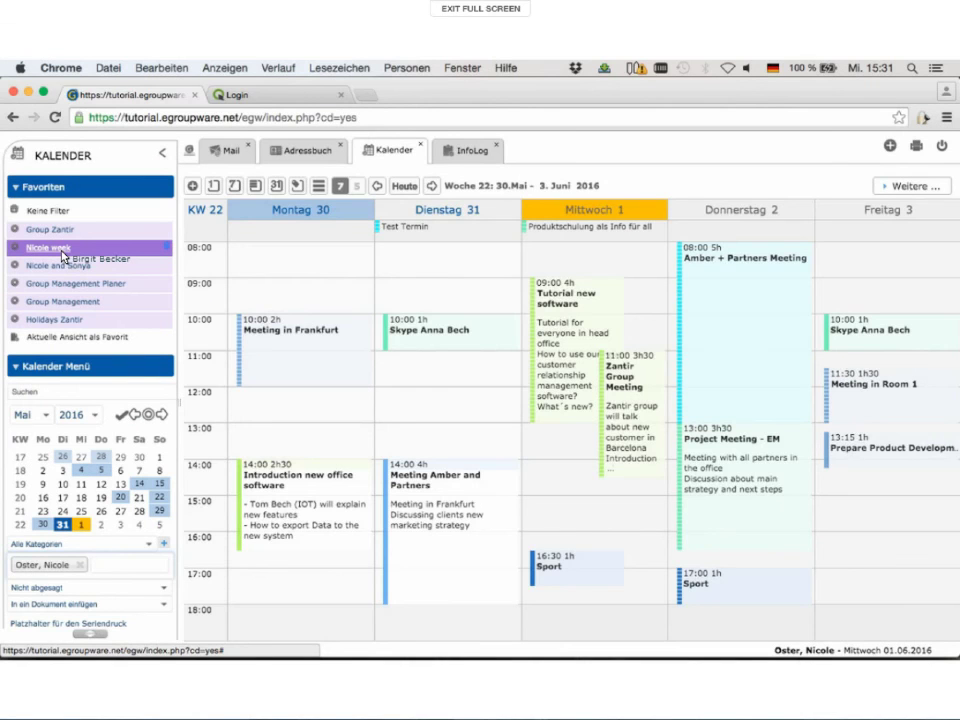
left_click_drag(62, 256, 855, 456)
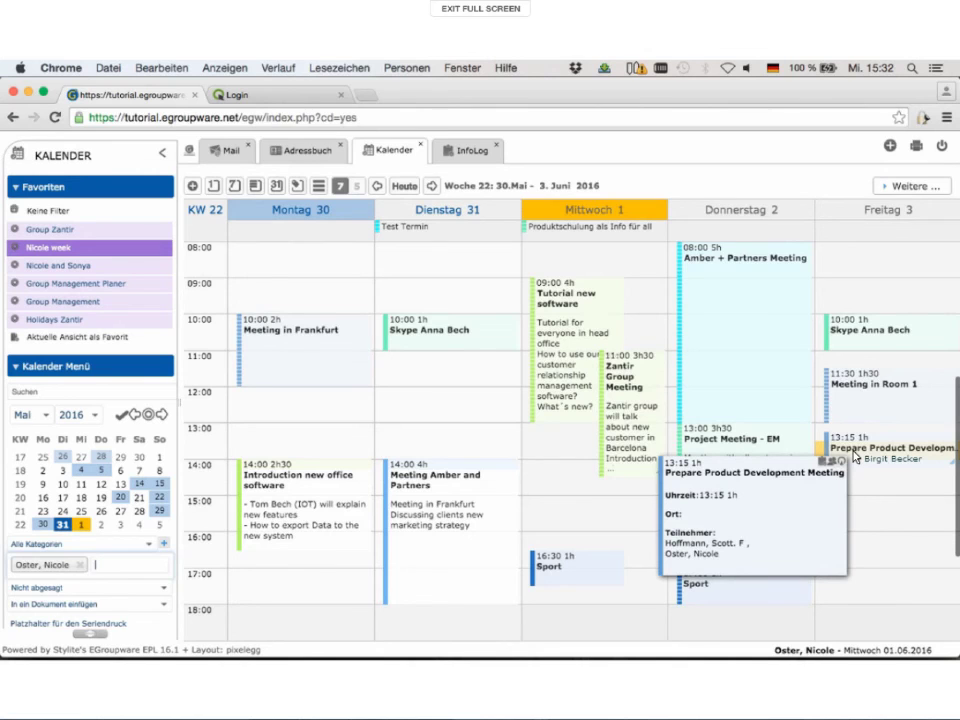
left_click_drag(855, 456, 855, 456)
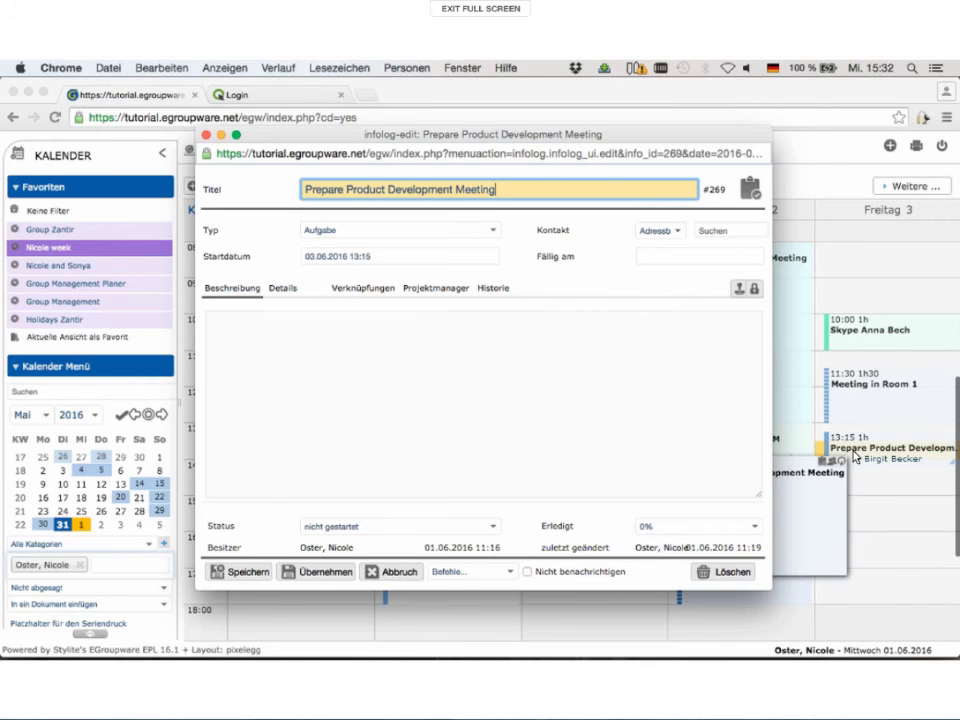
Step: Clear the task's start time to 03.06.2016 00:00 and save it
left_click_drag(855, 456, 254, 576)
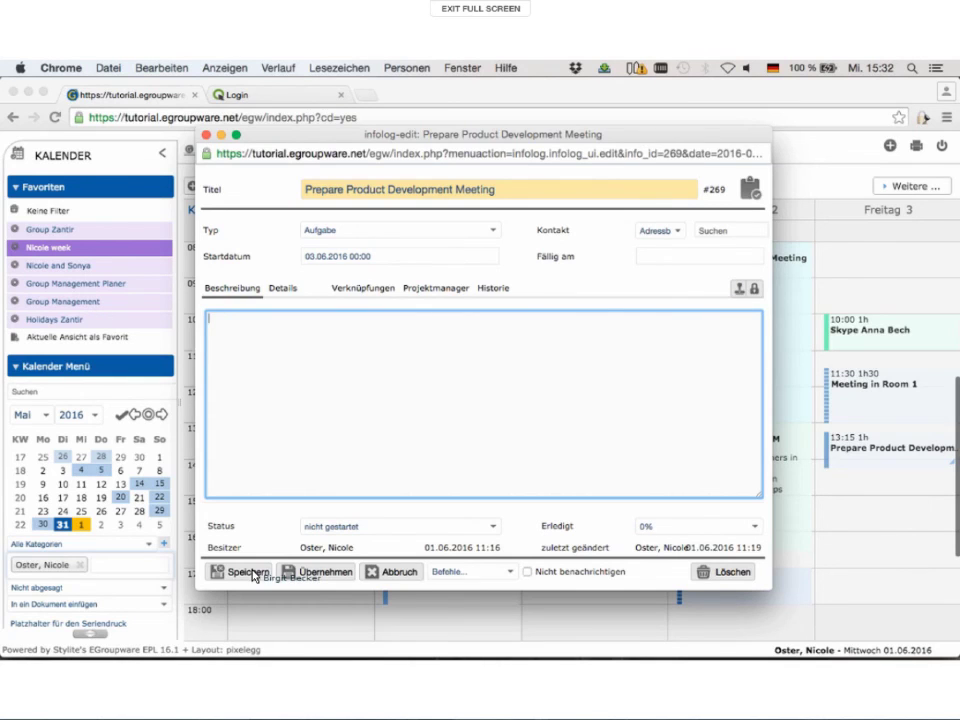
left_click(254, 576)
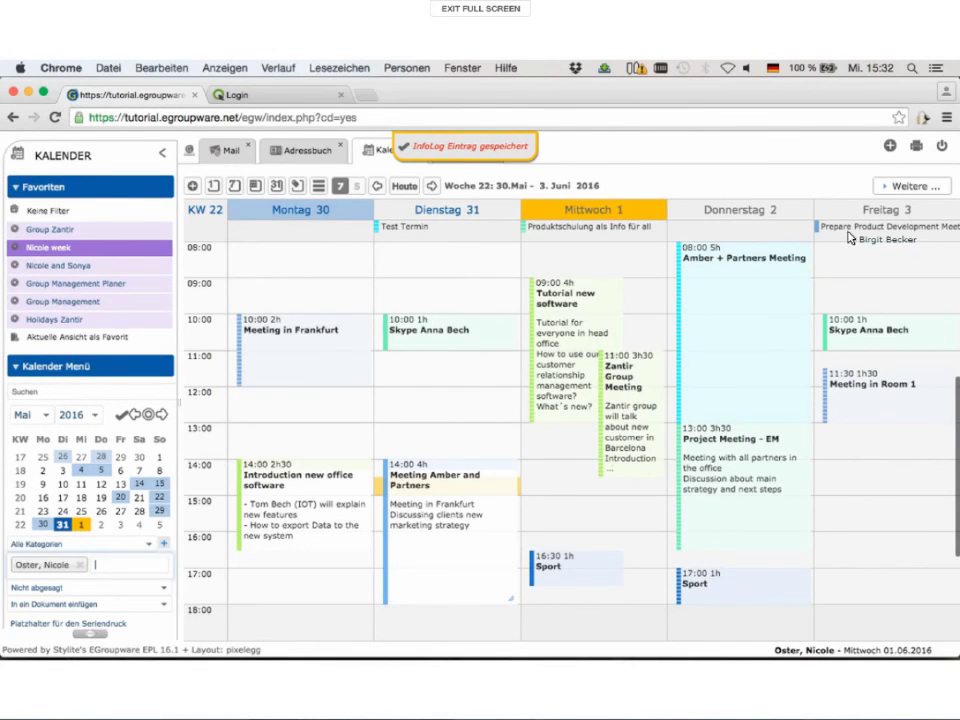
mouse_move(850, 237)
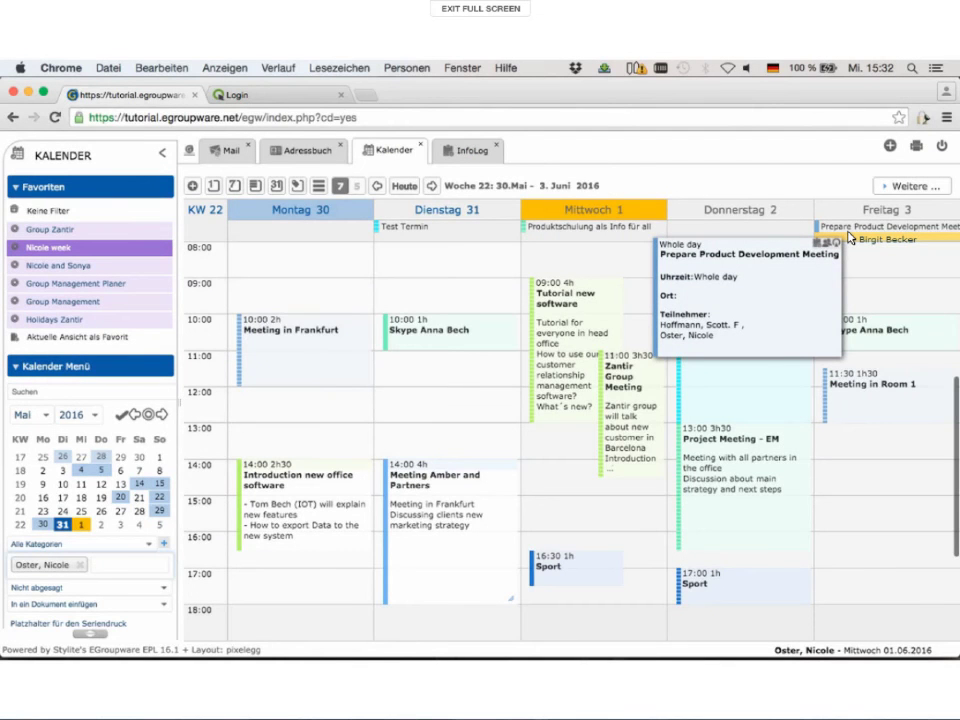